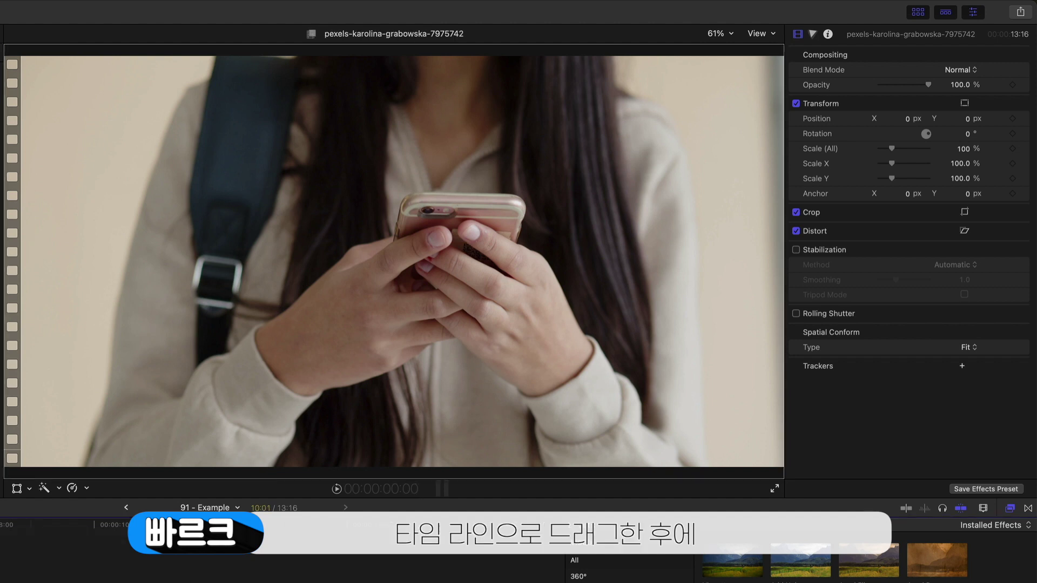
# - Move the message title's anchor point in the viewer to just beside the phone's upper-left edge and play the sequence
pyautogui.click(501, 271)
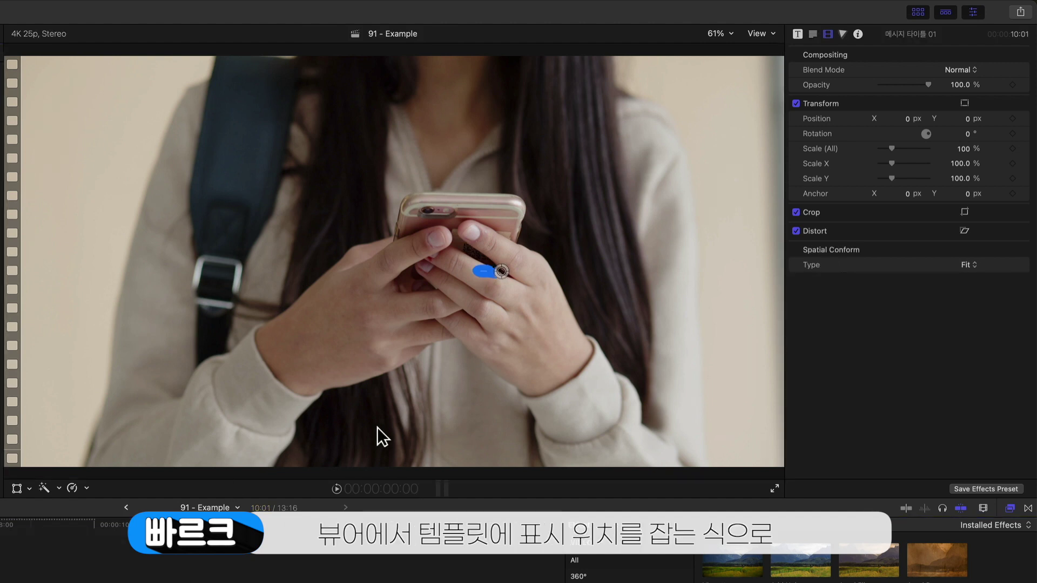
pyautogui.moveTo(501, 272); pyautogui.dragTo(377, 223)
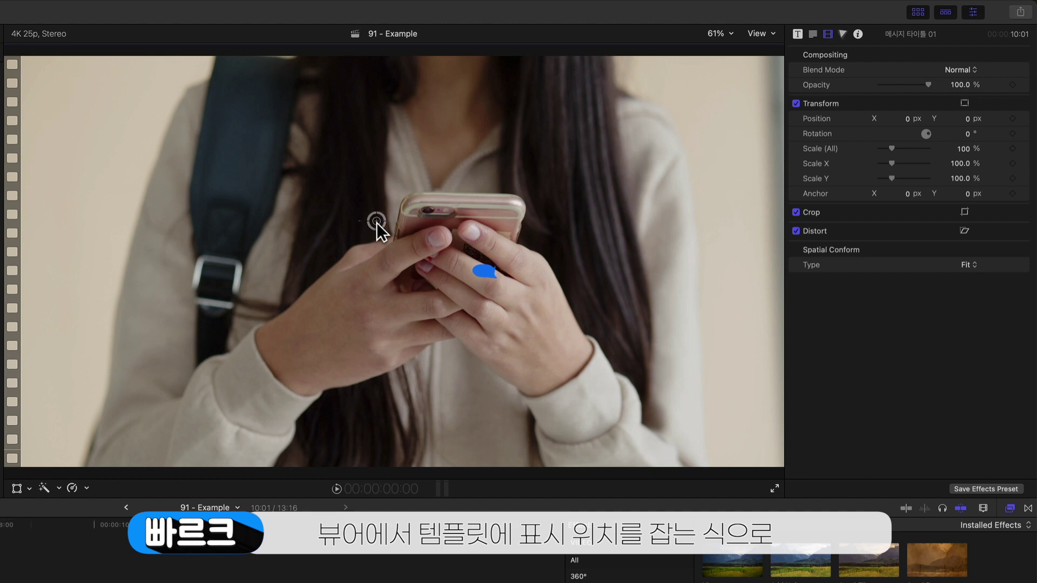
pyautogui.click(339, 488)
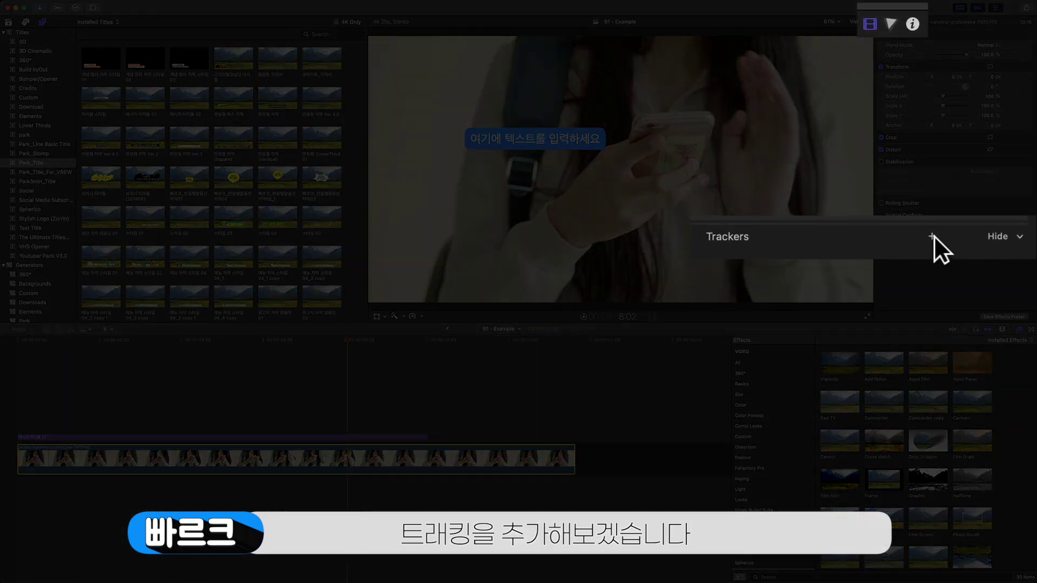
# - Add an object tracker to the video clip, fitted tightly over the phone's camera corner, and analyze its motion
pyautogui.click(933, 236)
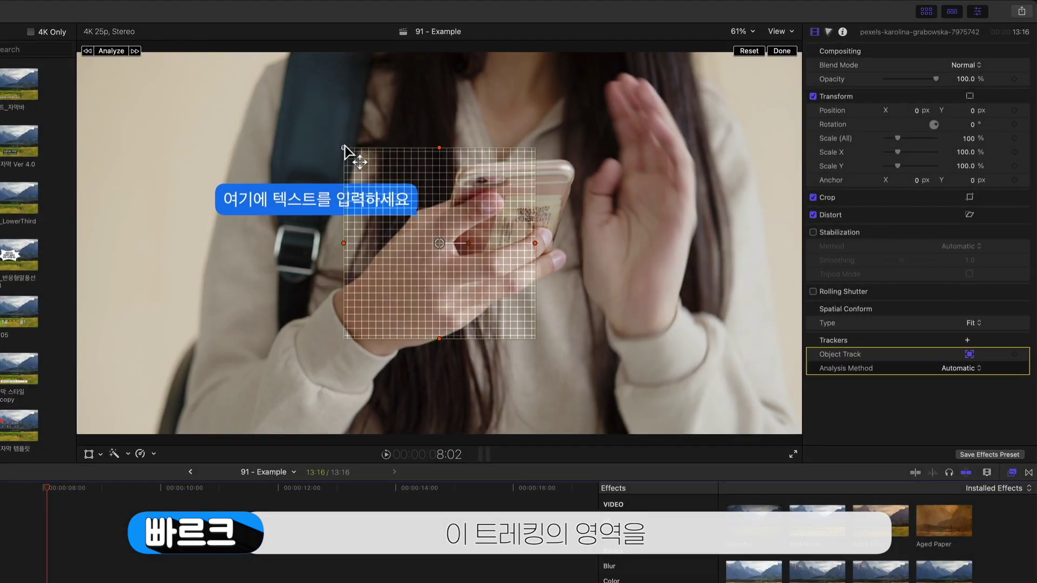
pyautogui.moveTo(347, 149); pyautogui.dragTo(403, 155)
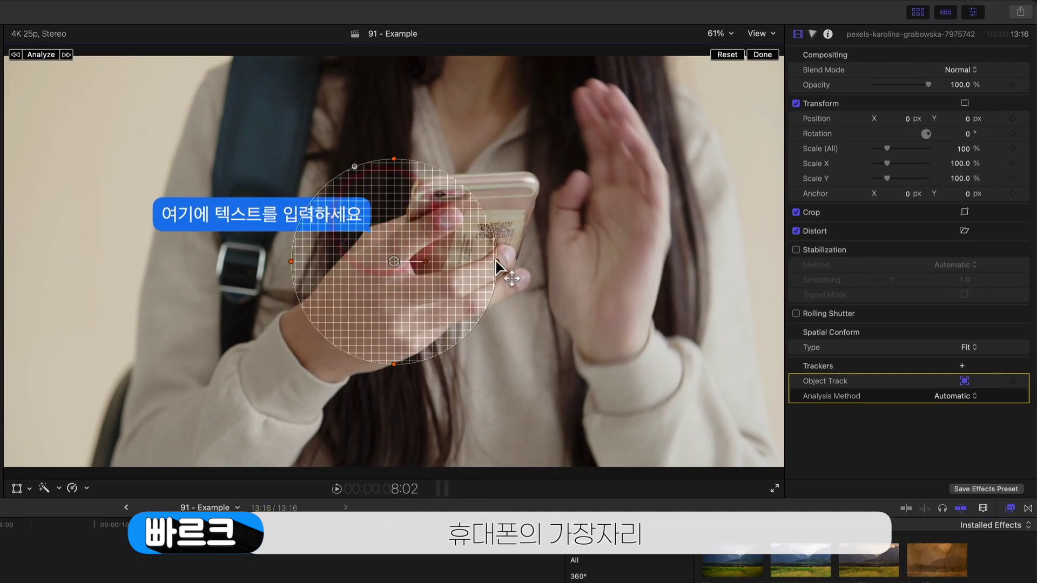
pyautogui.moveTo(496, 262); pyautogui.dragTo(412, 243)
pyautogui.moveTo(396, 167); pyautogui.dragTo(423, 202)
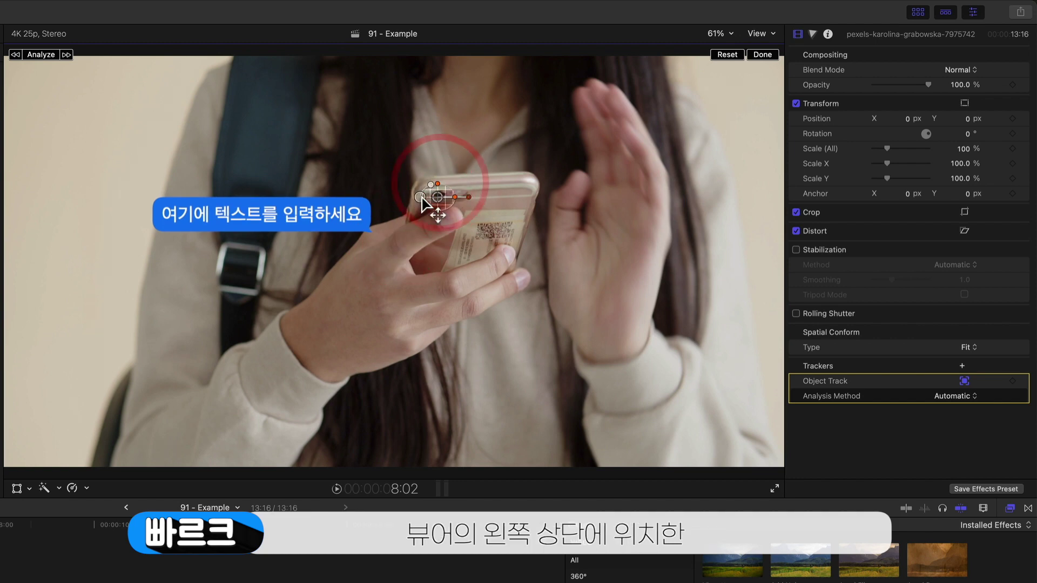
pyautogui.click(50, 56)
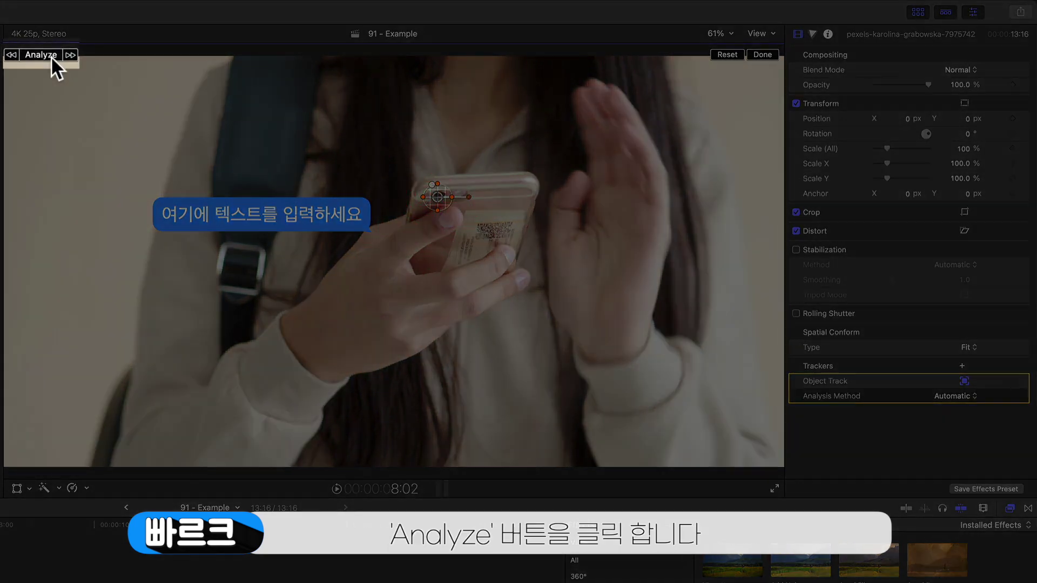
pyautogui.click(52, 57)
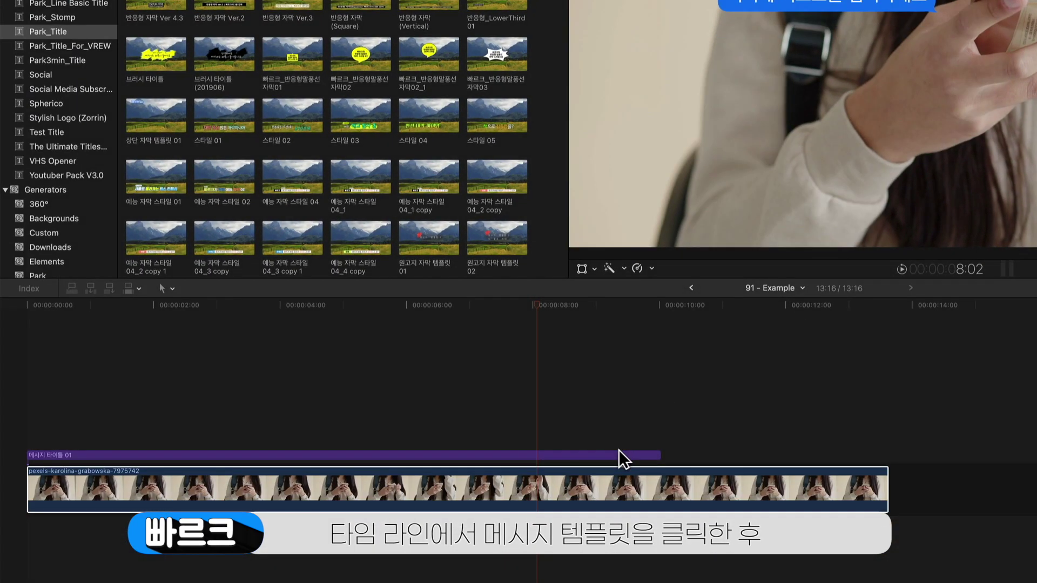
# - Attach the 메시지 타이틀 01 title's transform to the clip's Object Track tracker
pyautogui.click(618, 453)
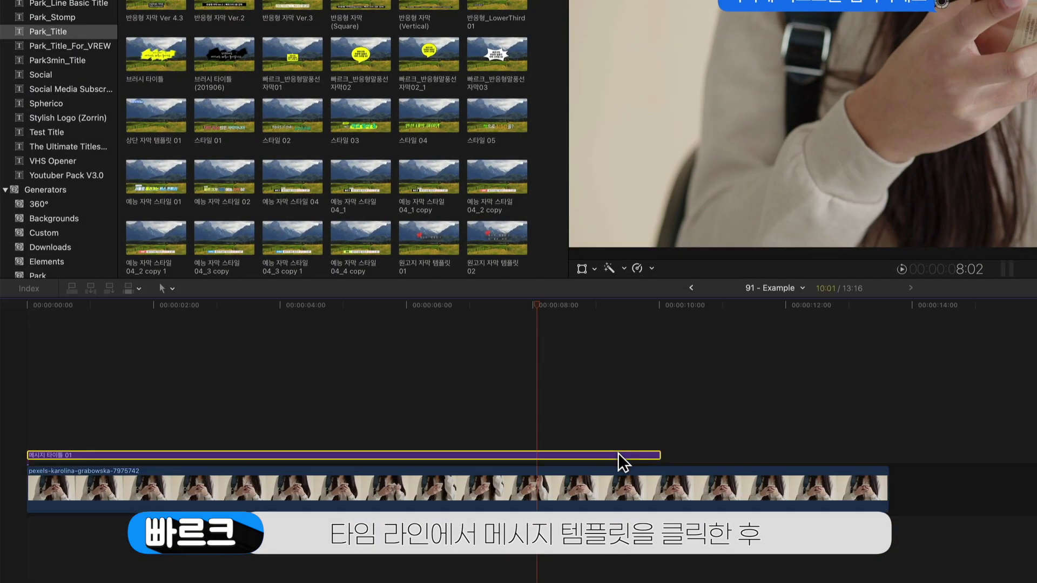
pyautogui.click(583, 268)
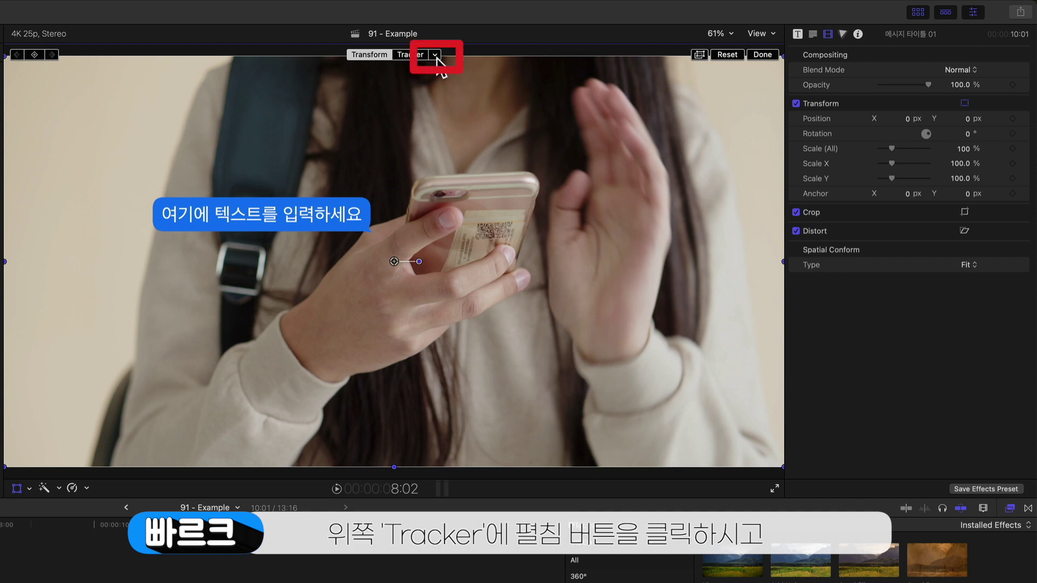
pyautogui.click(436, 55)
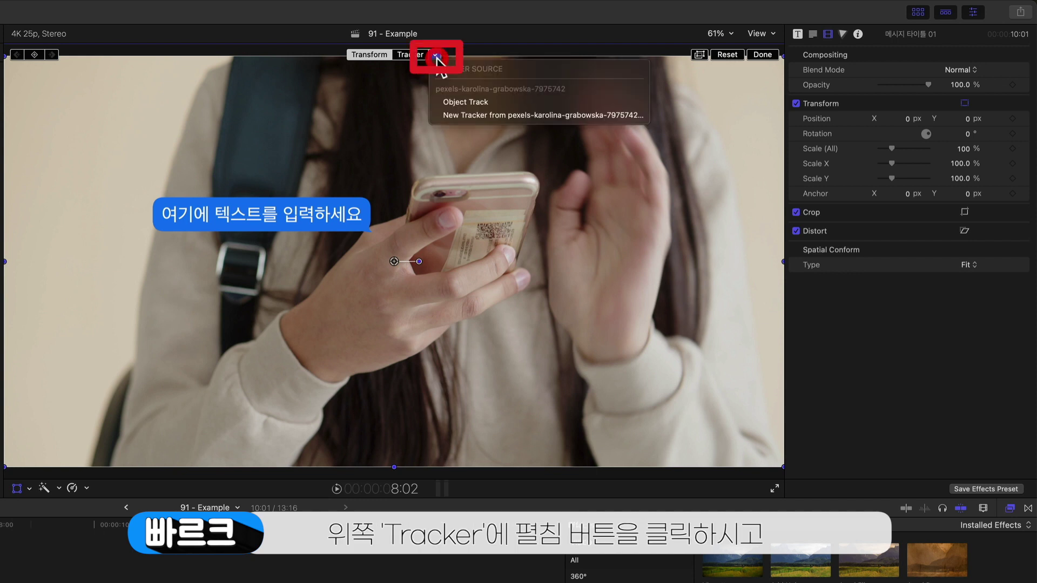
pyautogui.click(485, 101)
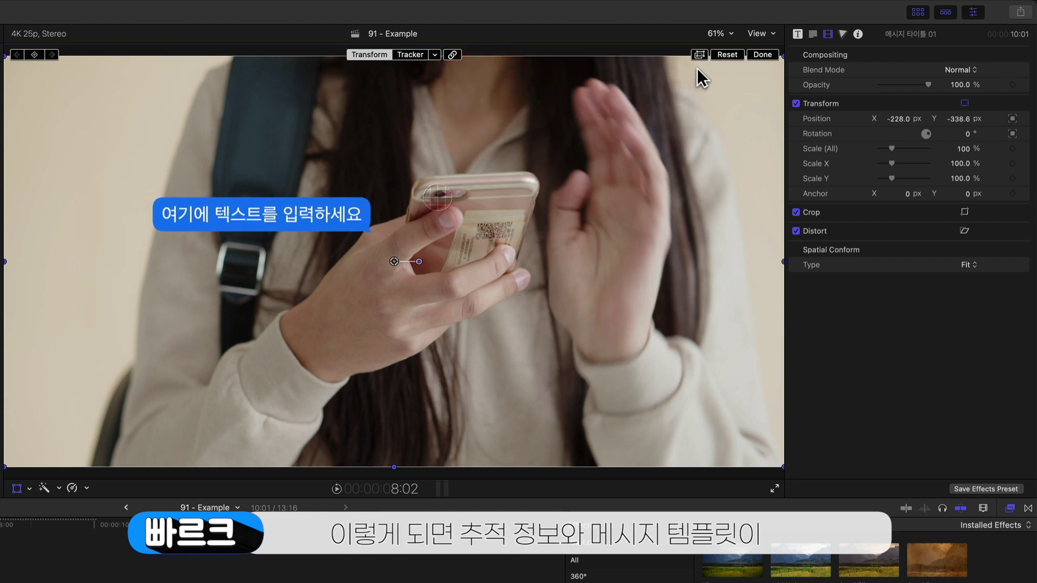
pyautogui.click(762, 55)
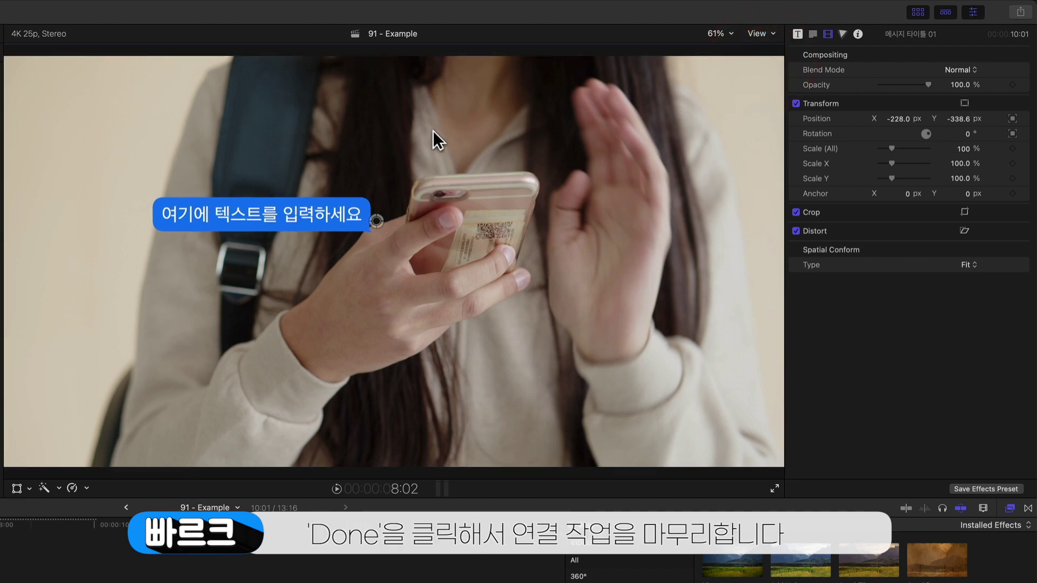
# - Move the message title up against the phone's camera corner and play the sequence from the start to check the tracking
pyautogui.moveTo(377, 220); pyautogui.dragTo(422, 196)
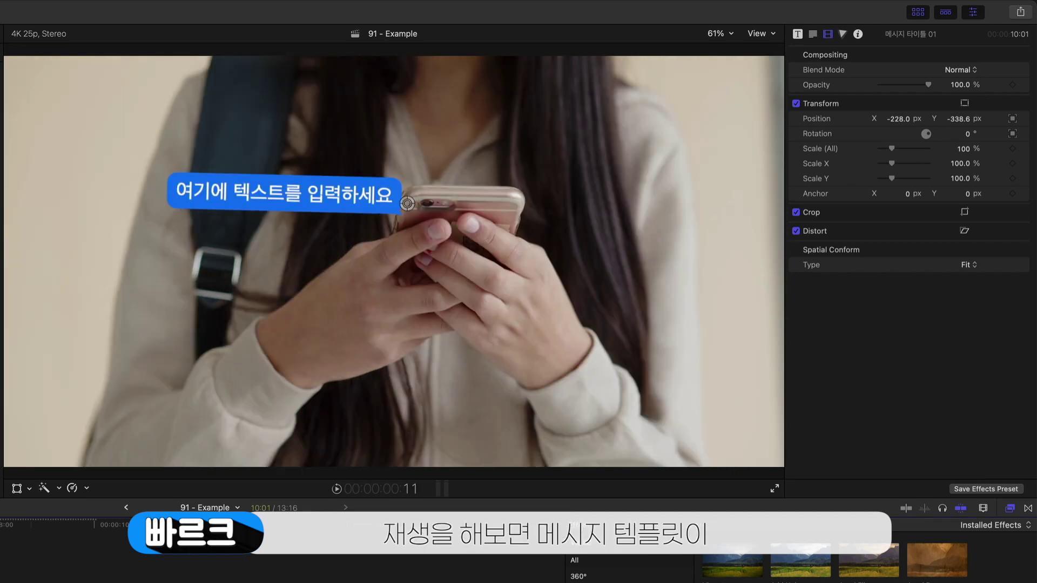
pyautogui.press('Home')
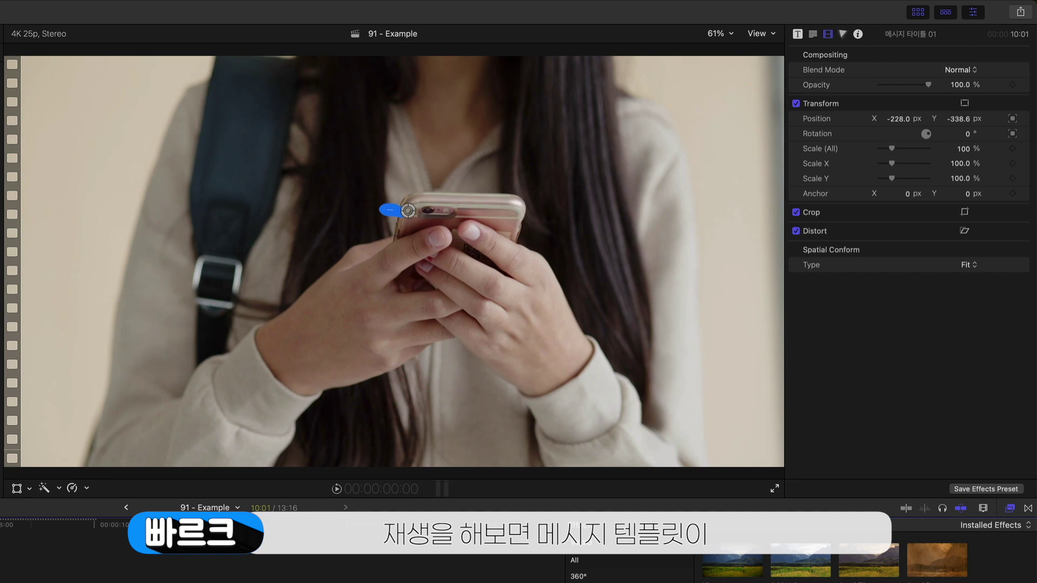
pyautogui.click(334, 488)
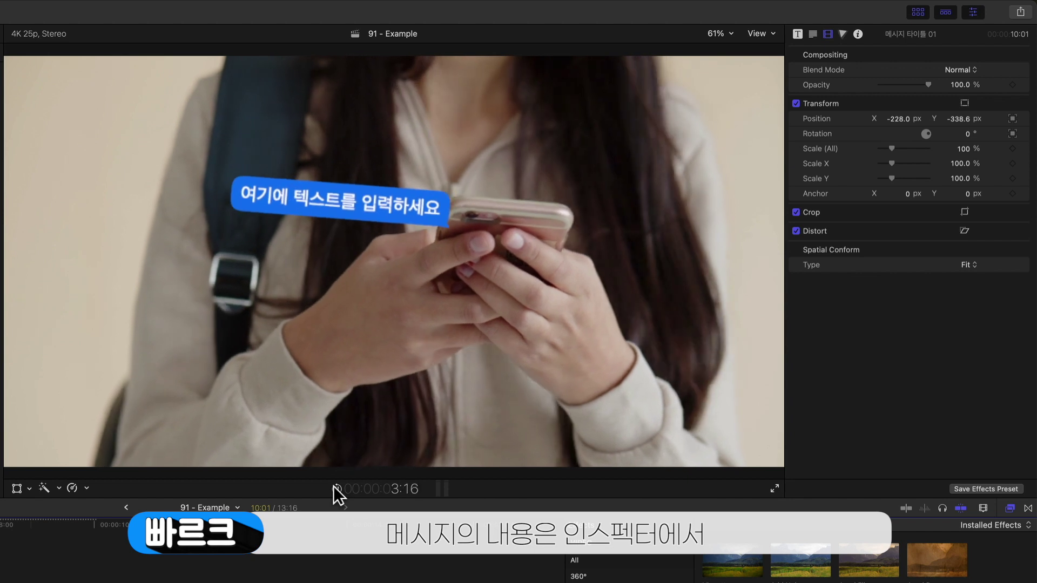
pyautogui.click(333, 488)
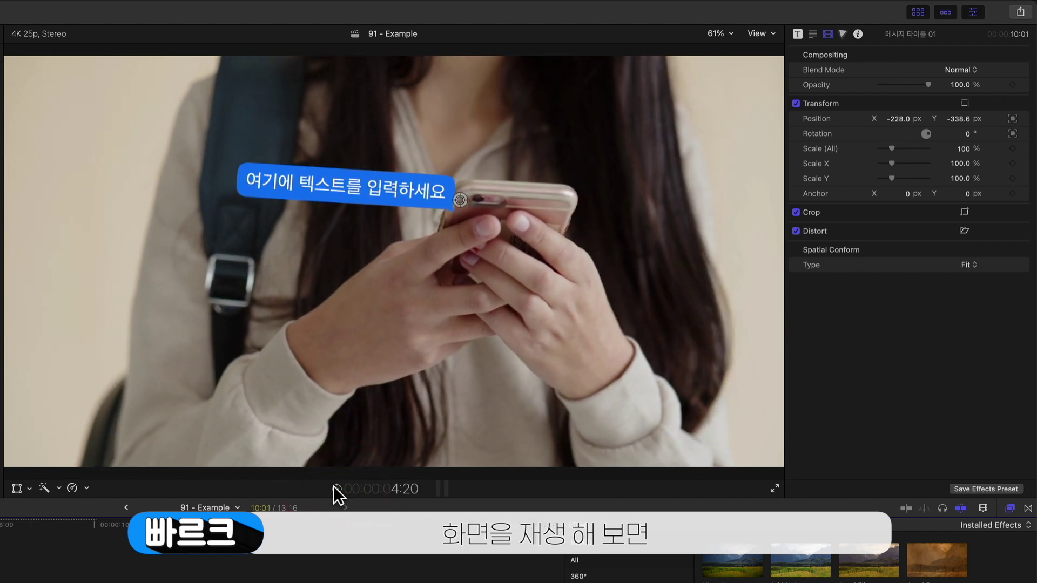
pyautogui.click(333, 488)
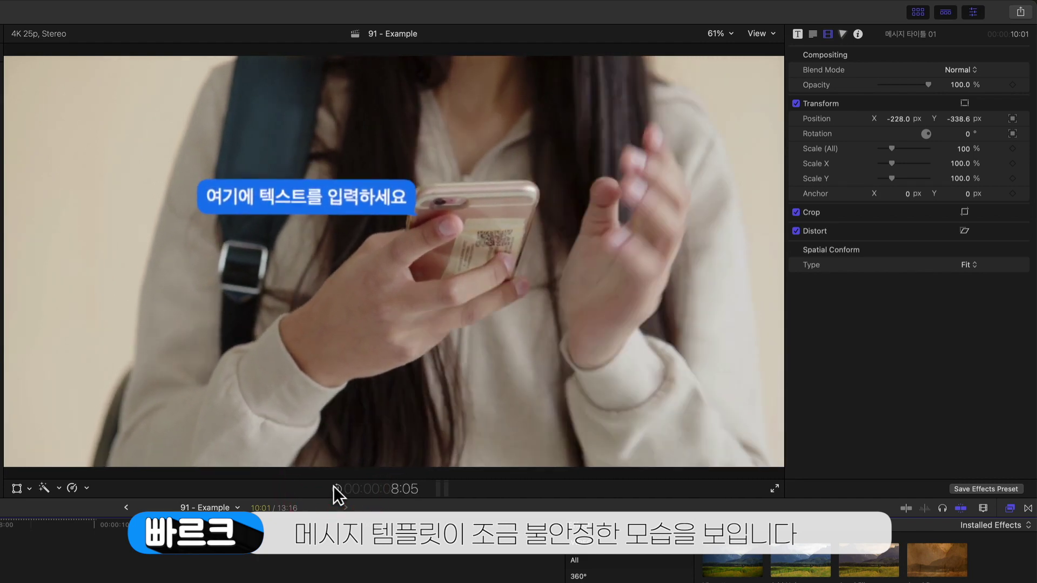
pyautogui.click(333, 488)
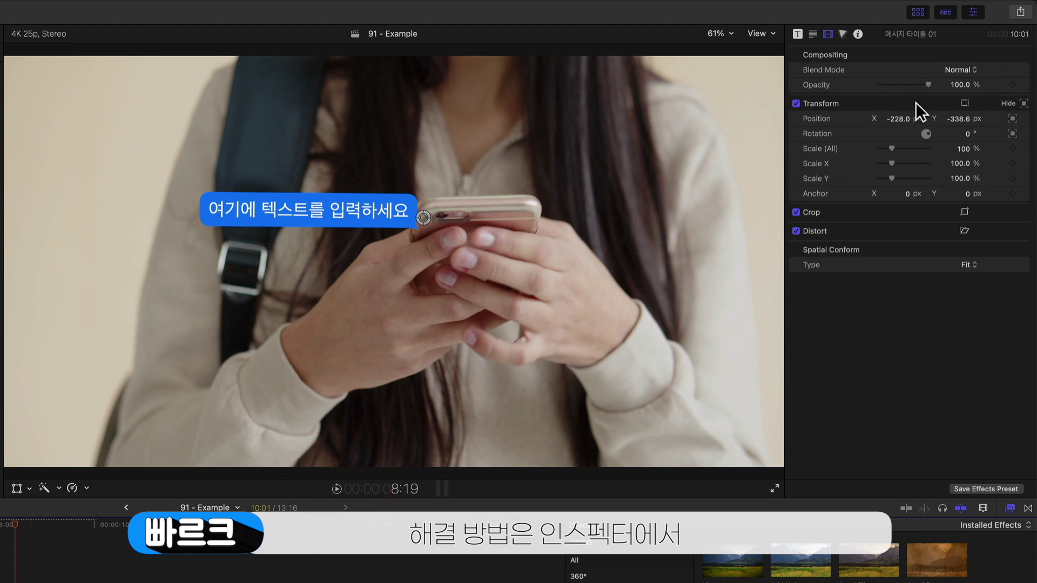
# - Turn off rotation tracking for the message title so that it no longer follows the phone's tilt
pyautogui.click(1024, 103)
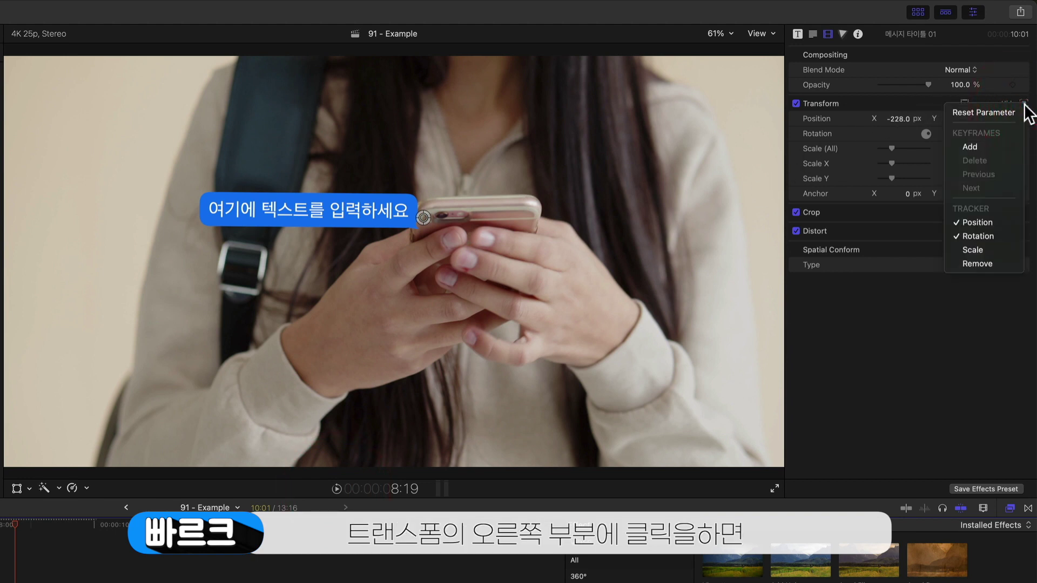
pyautogui.click(993, 237)
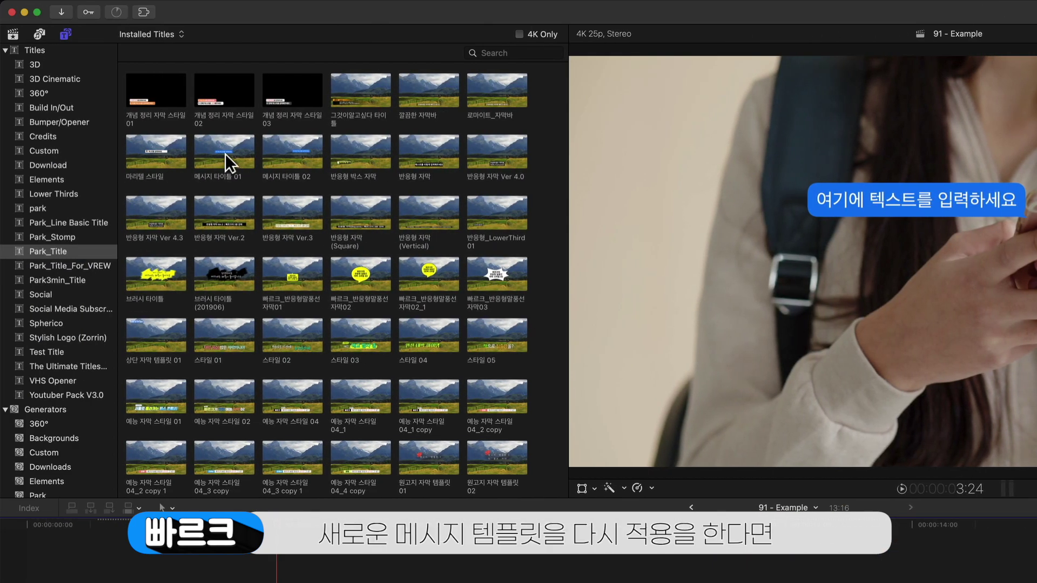
# - Add another 메시지 타이틀 01 title above the first, starting about one second in, and attach its transform to Object Track
pyautogui.moveTo(226, 154); pyautogui.dragTo(157, 582)
pyautogui.moveTo(157, 497); pyautogui.dragTo(87, 557)
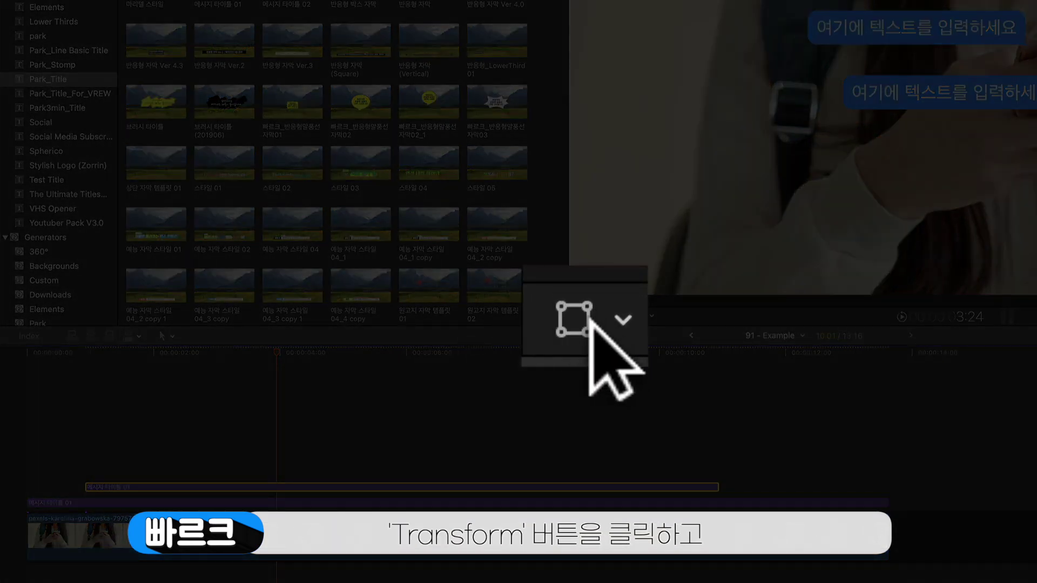
pyautogui.click(582, 317)
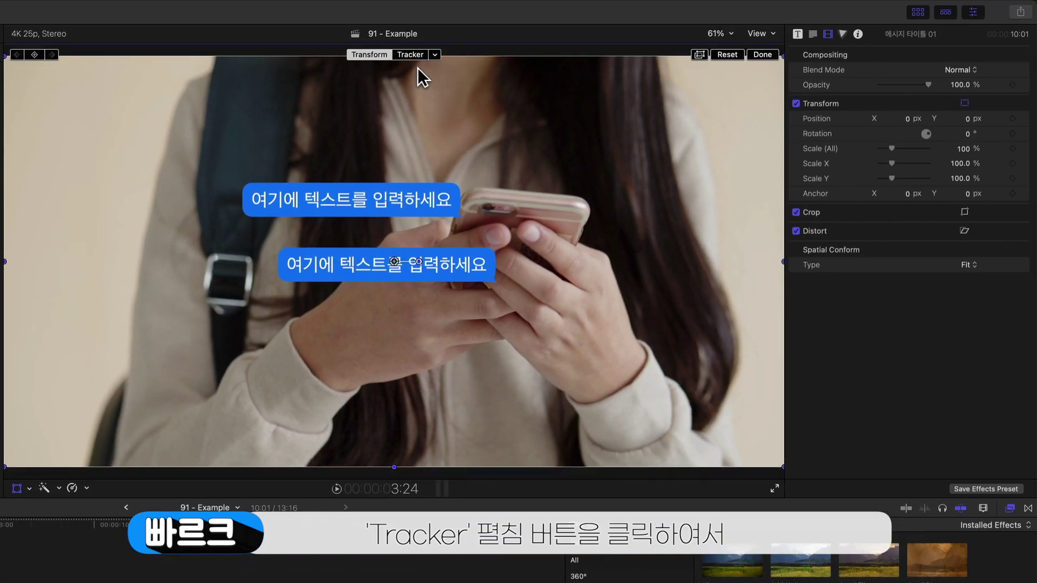
pyautogui.click(436, 55)
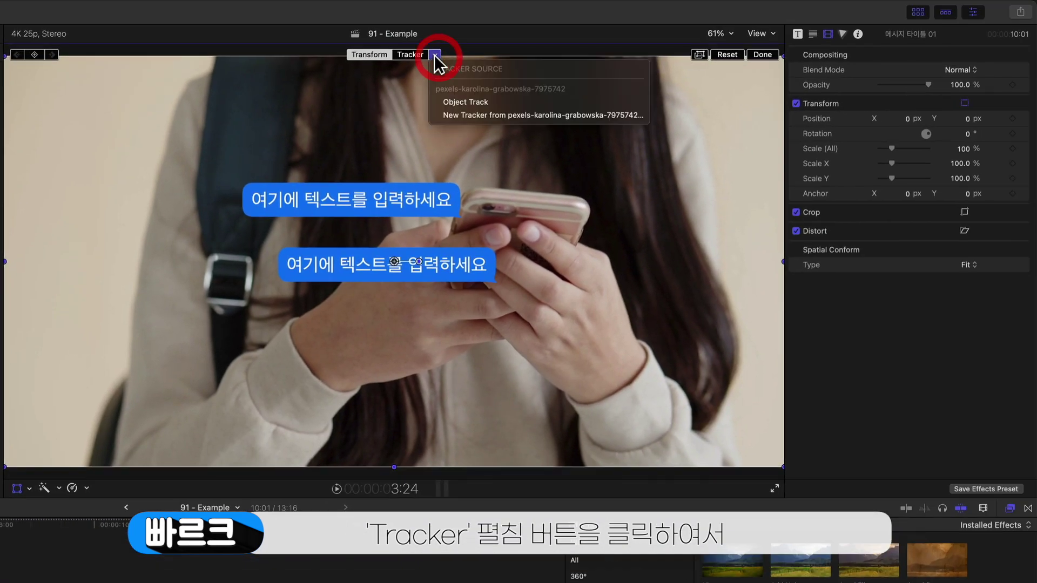
pyautogui.click(475, 105)
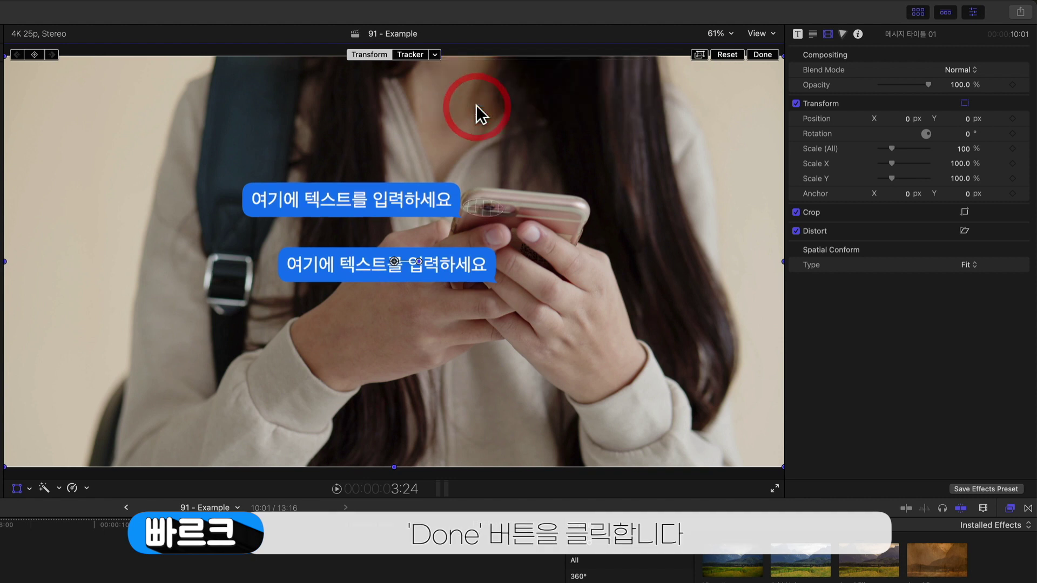
pyautogui.click(770, 53)
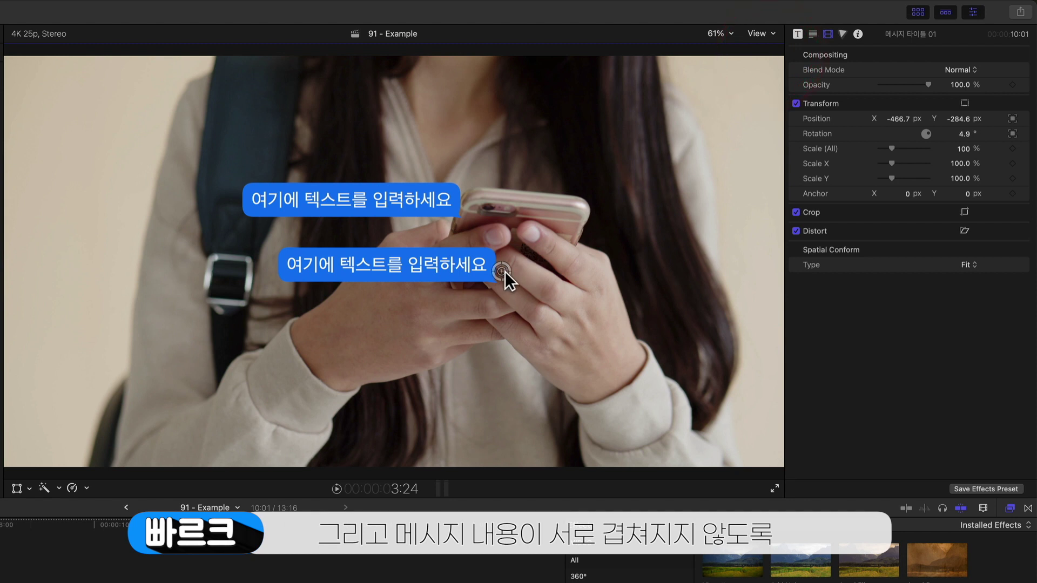
# - Move the second message bubble directly below the first one and play the sequence from the start to check it
pyautogui.moveTo(505, 273); pyautogui.dragTo(471, 244)
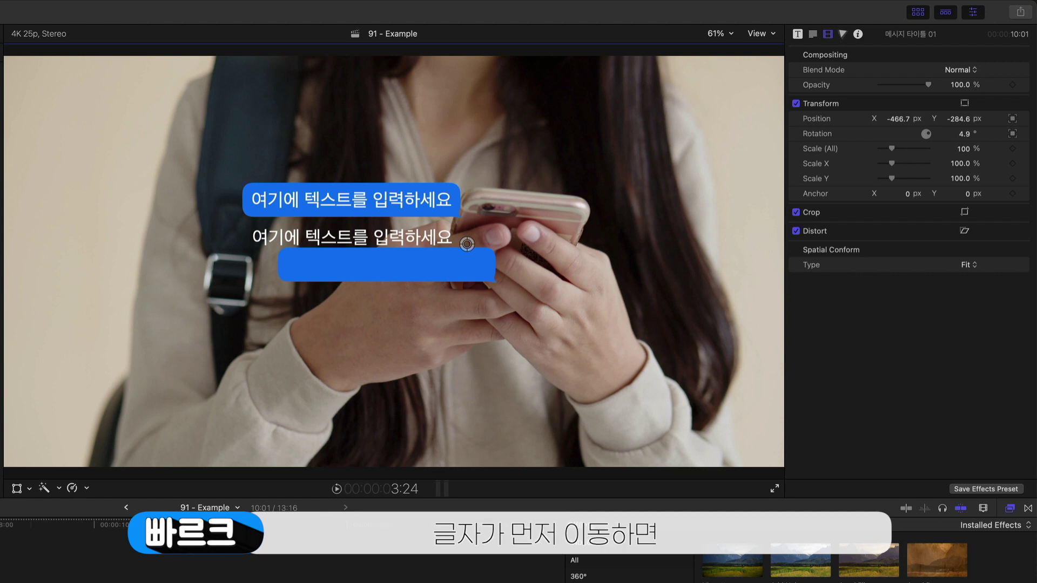
pyautogui.press('Home')
pyautogui.press('space')
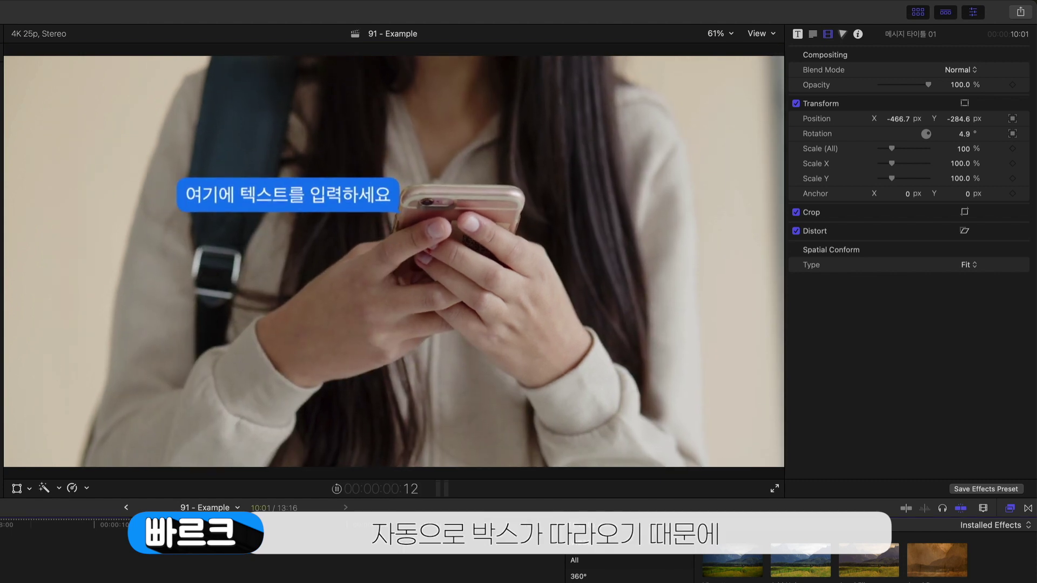
pyautogui.press('space')
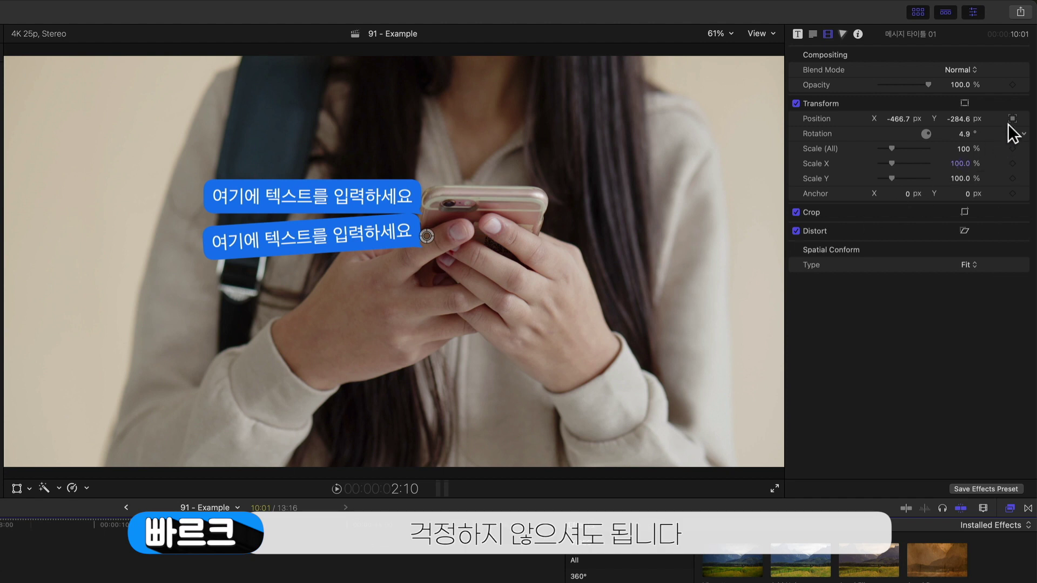
# - Turn off rotation tracking for the second message title and set its rotation to 0°
pyautogui.click(1021, 104)
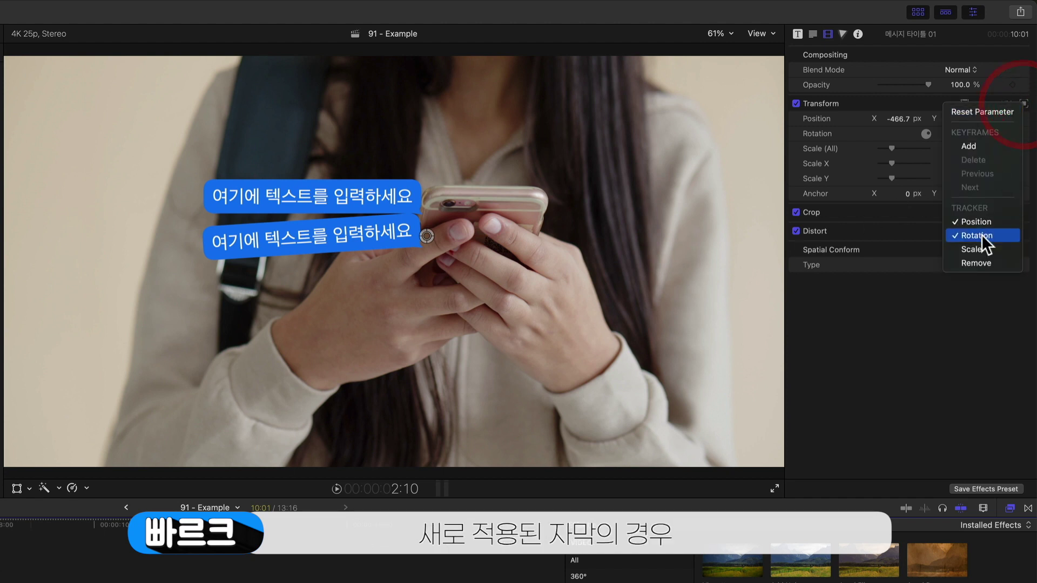
pyautogui.click(981, 235)
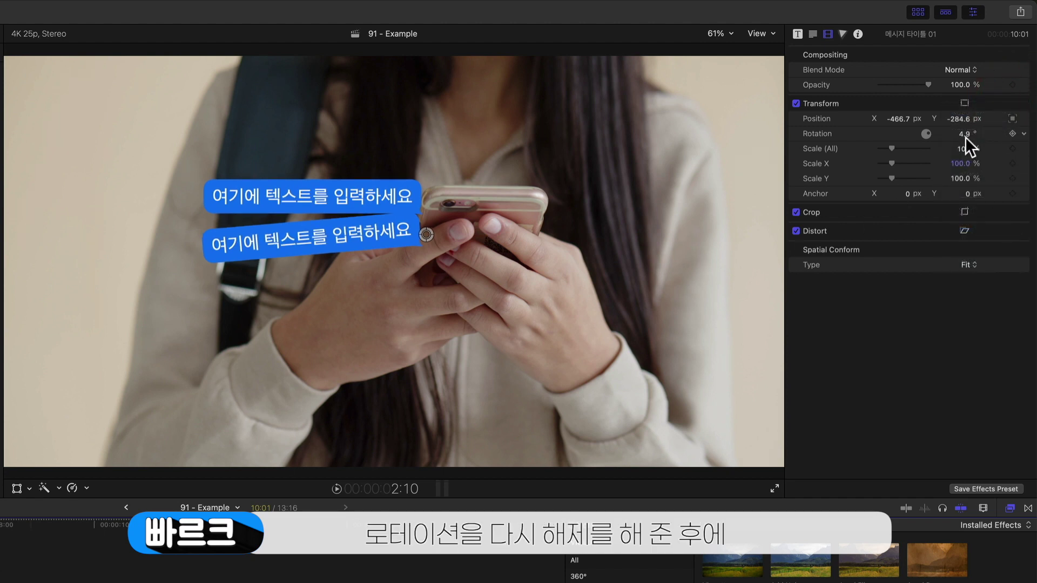
pyautogui.click(966, 136)
pyautogui.write('0')
pyautogui.press('Return')
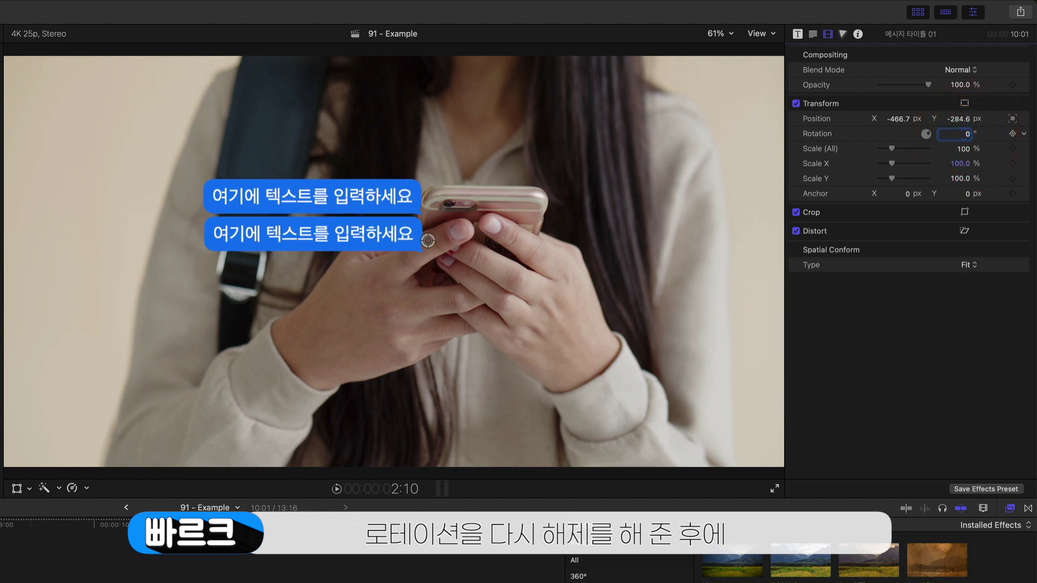
# - Select the upper message title and open its text settings
pyautogui.click(427, 203)
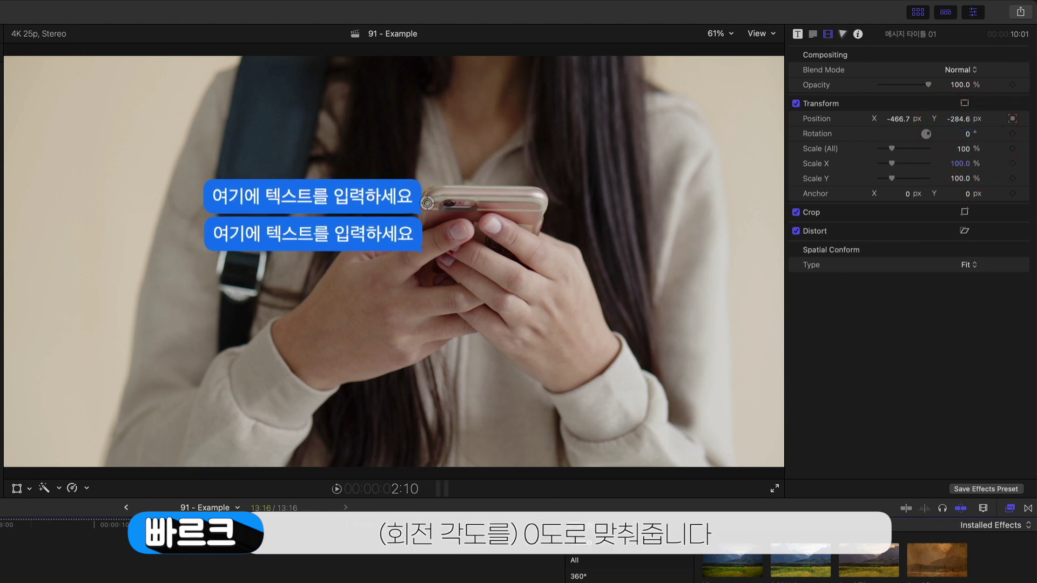
pyautogui.click(813, 35)
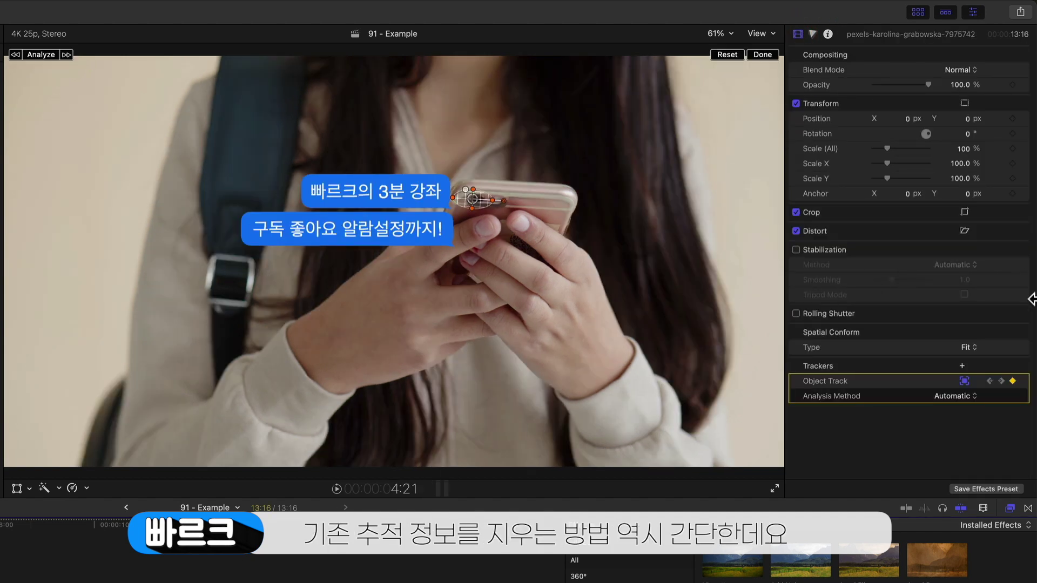
# - View the options for the video clip's Object Track tracker without applying any, and play the sequence
pyautogui.click(1023, 382)
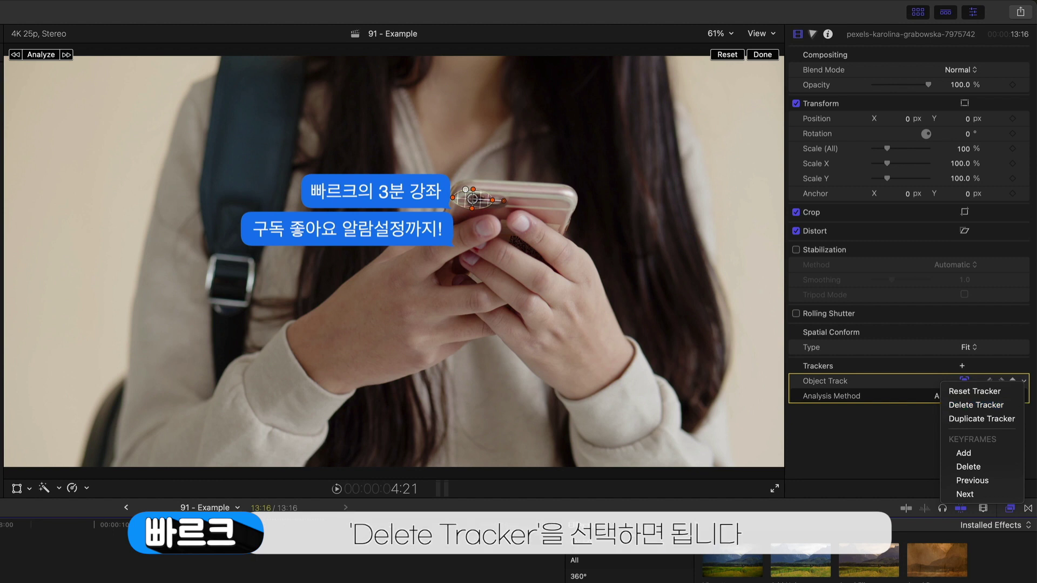
pyautogui.press('Escape')
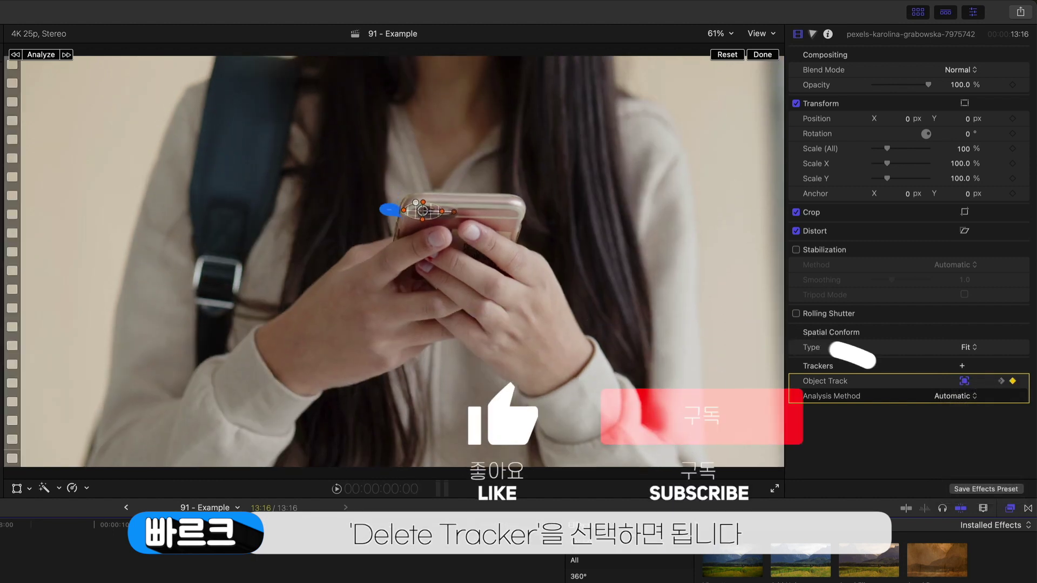
pyautogui.press('space')
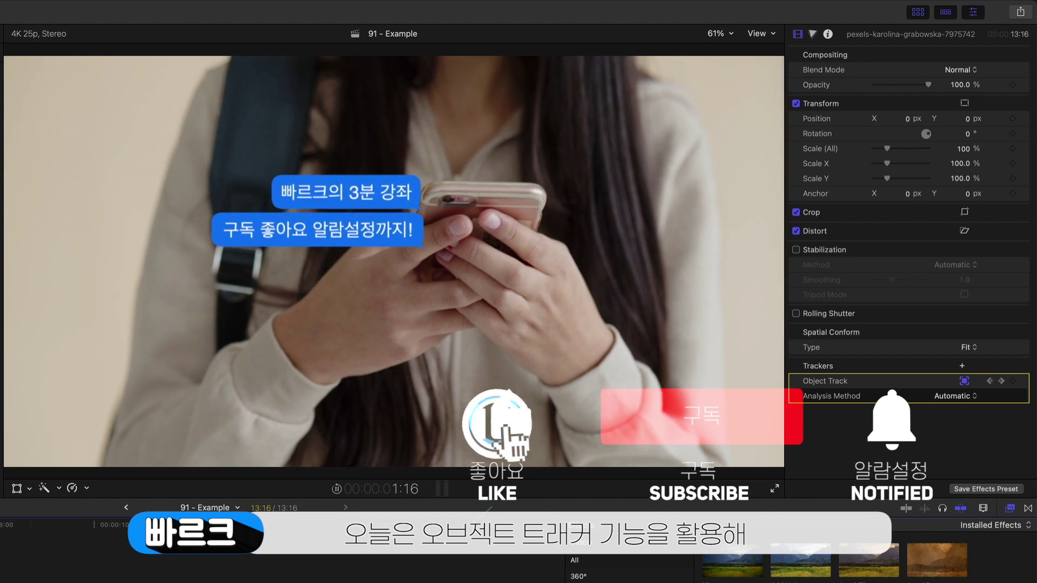